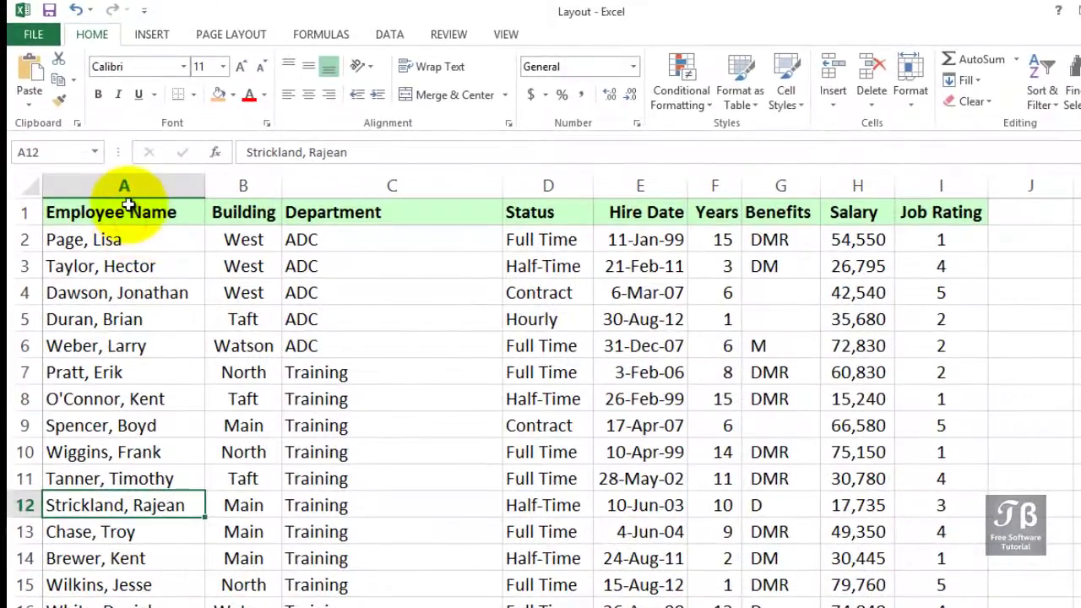
# Select the entire Employee Name column.
pyautogui.click(128, 215)
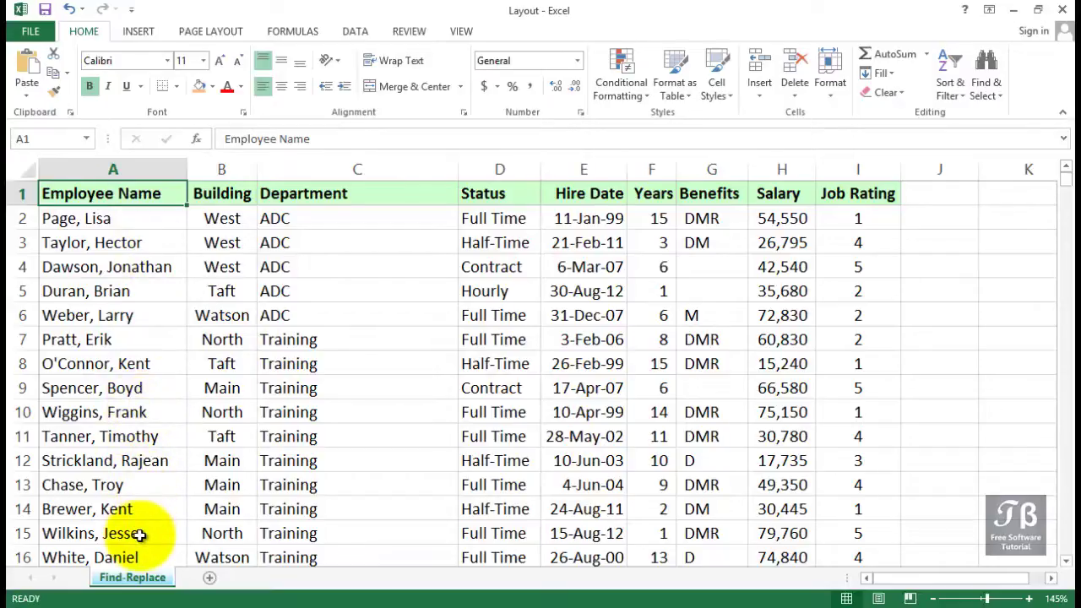
pyautogui.scroll(-1, 138, 532)
pyautogui.scroll(1, 138, 516)
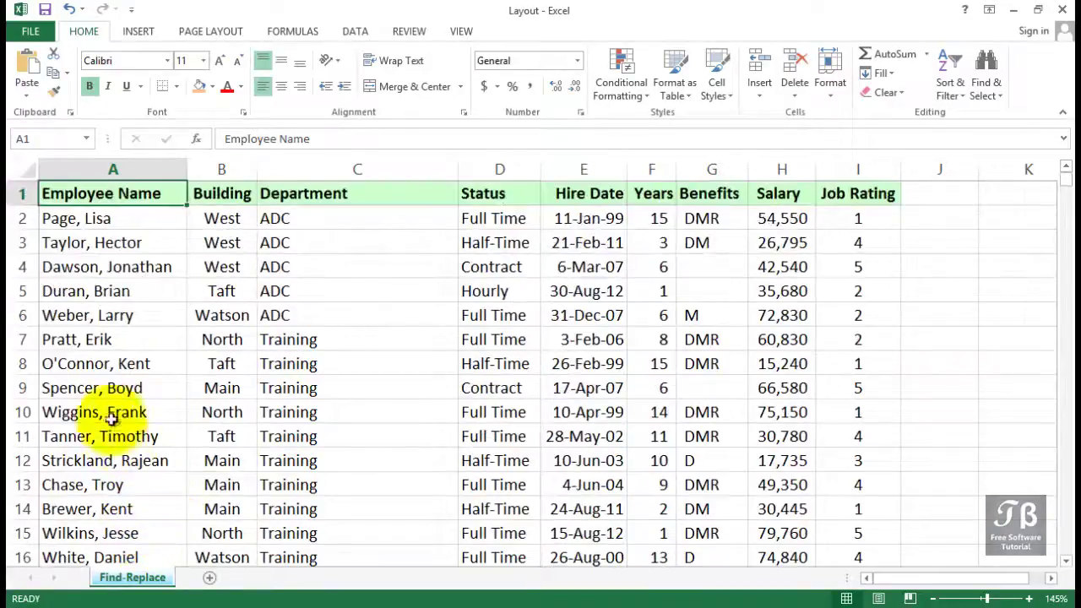
pyautogui.click(110, 168)
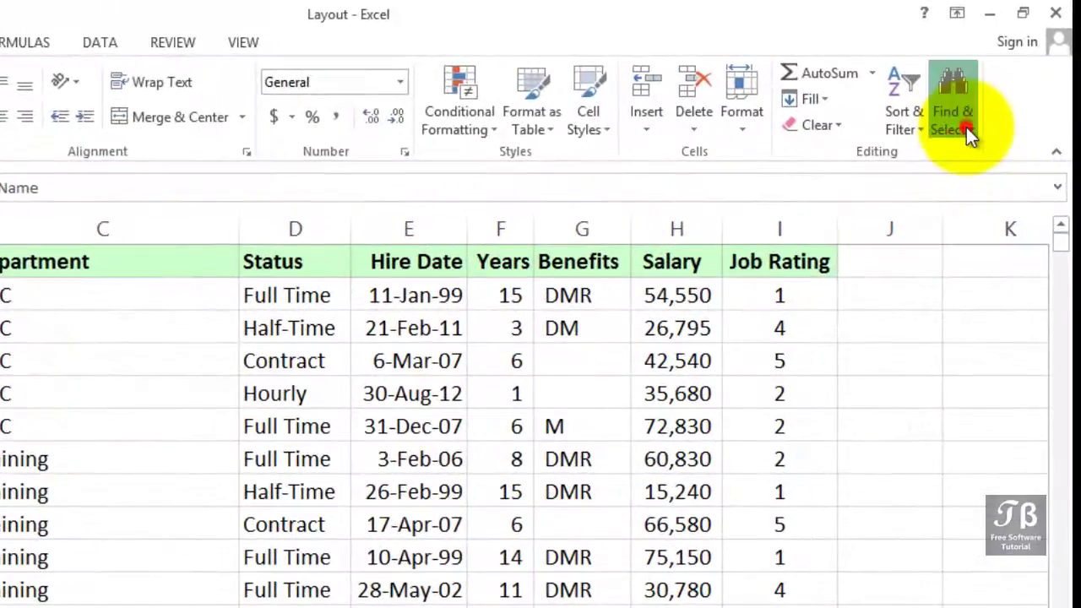
# Find all cells containing 'rick' and enlarge the dialog to show the 8 results.
pyautogui.click(980, 100)
pyautogui.click(963, 157)
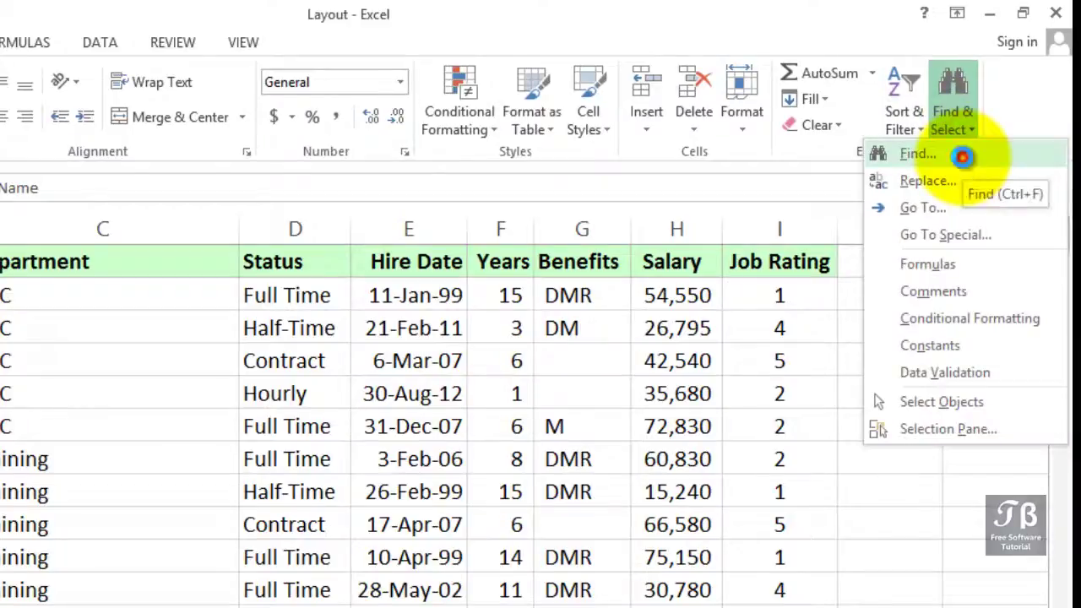
pyautogui.moveTo(85, 460); pyautogui.dragTo(640, 390)
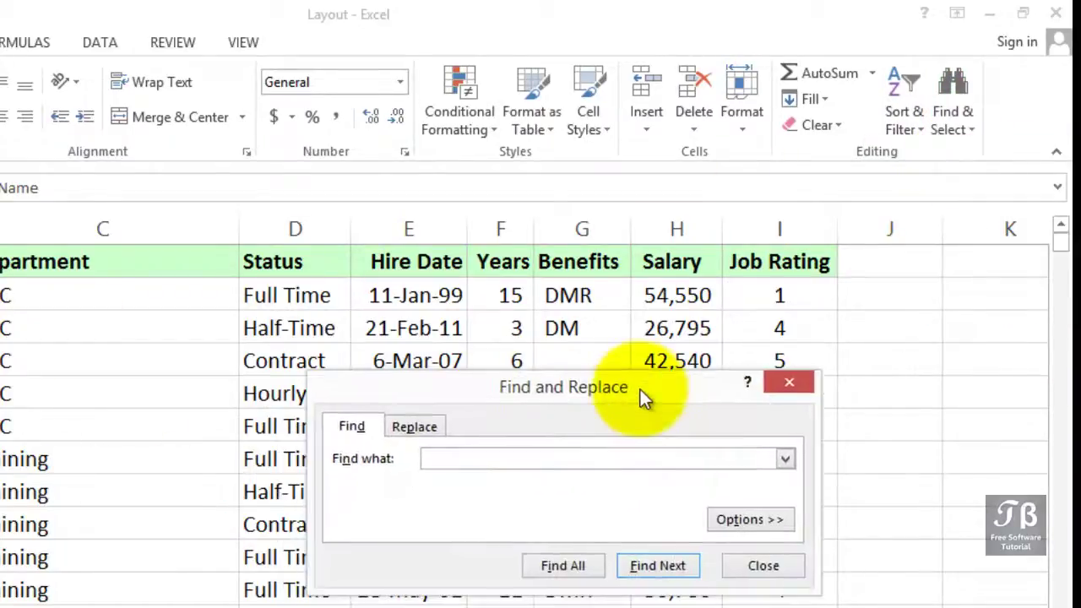
pyautogui.click(486, 460)
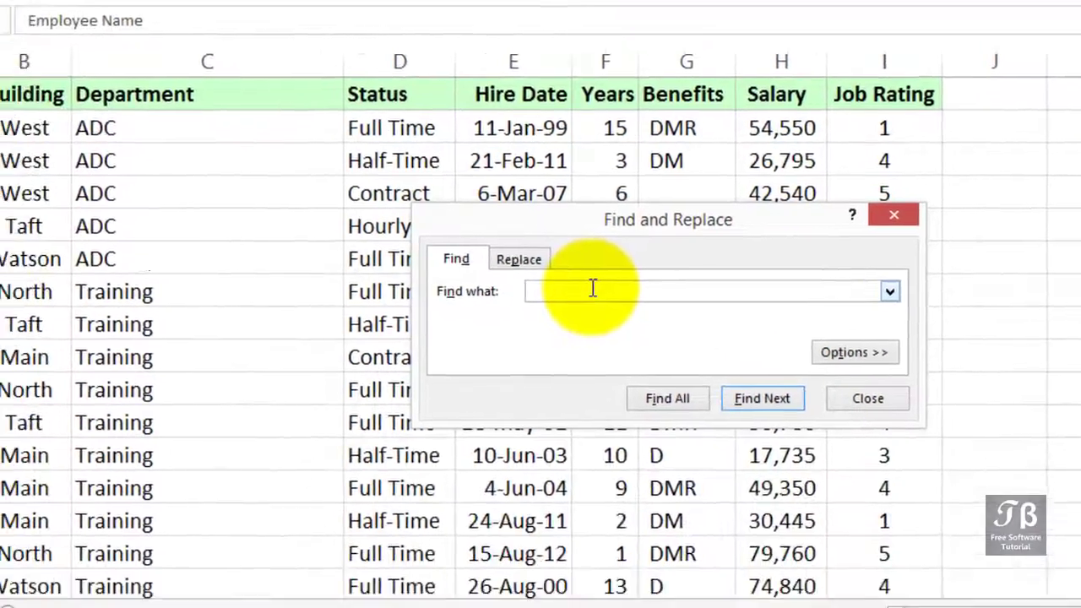
pyautogui.write('rick')
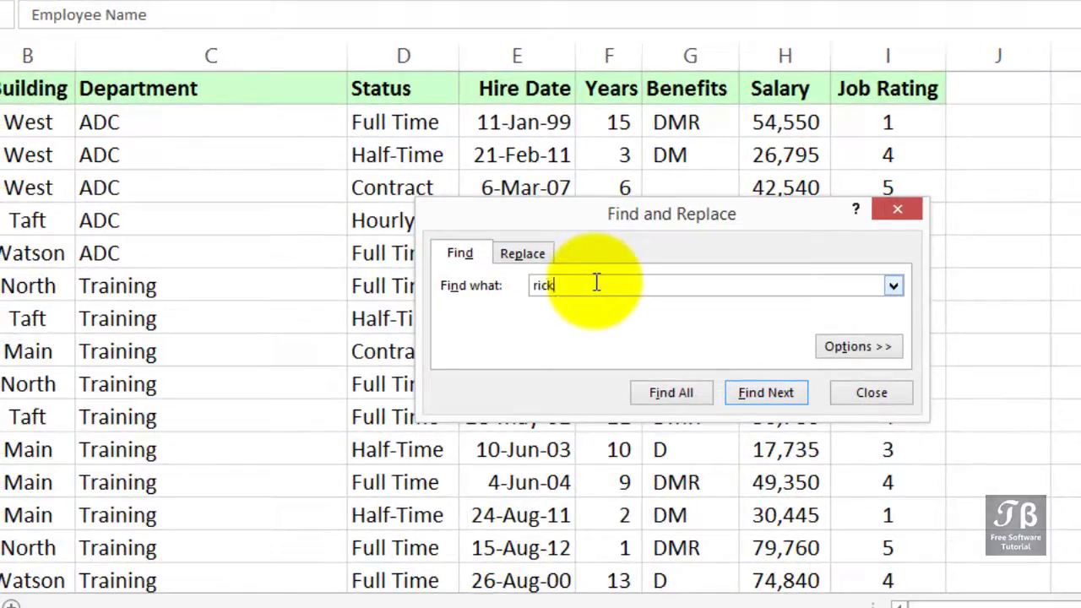
pyautogui.click(669, 398)
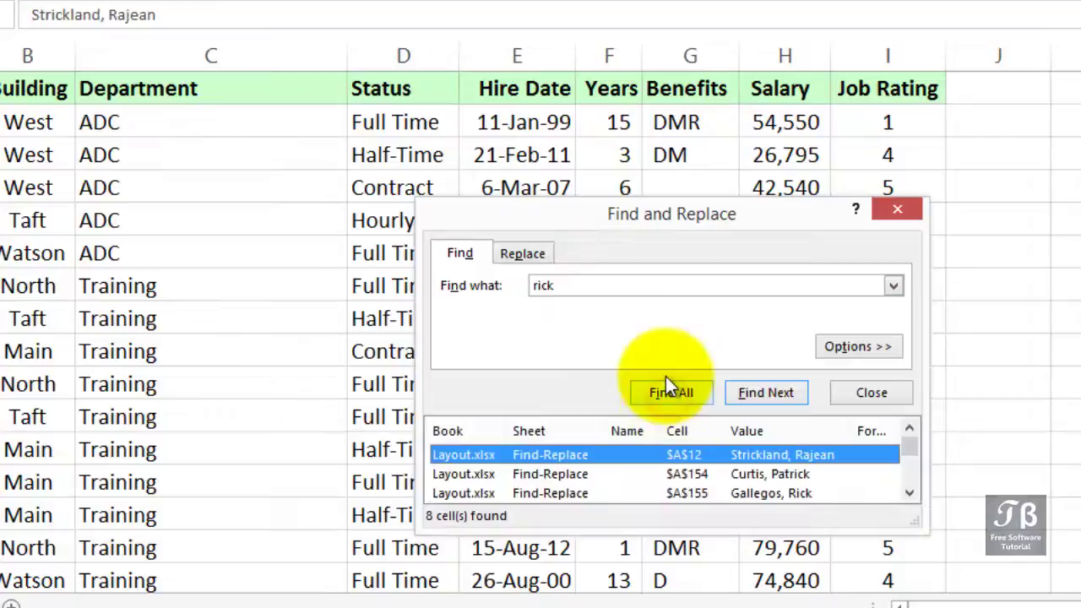
pyautogui.moveTo(648, 231); pyautogui.dragTo(399, 0)
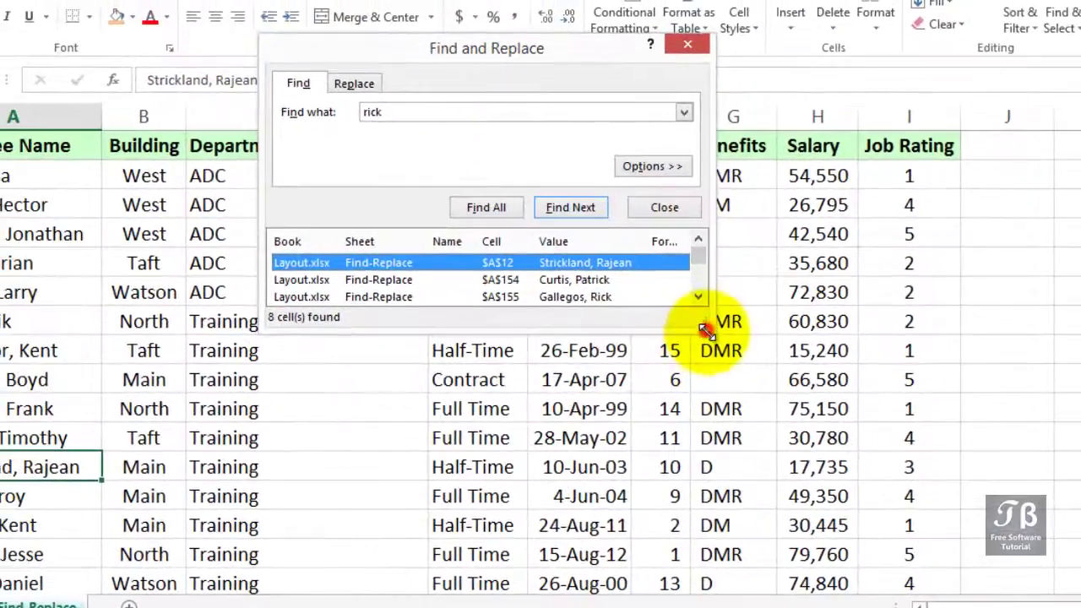
pyautogui.moveTo(673, 297); pyautogui.dragTo(899, 538)
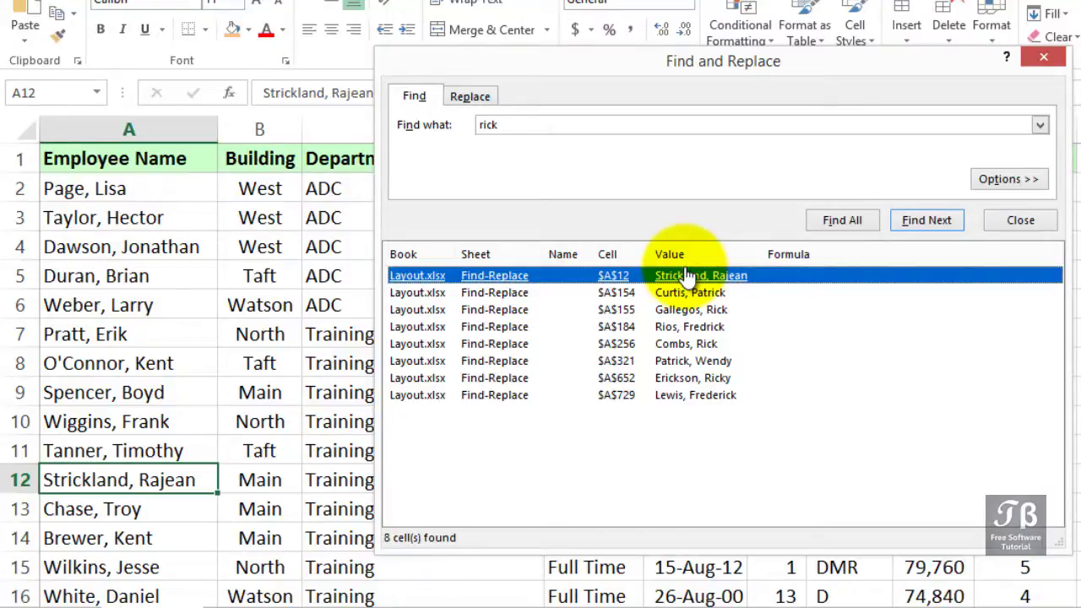
# Turn on Match case and Match entire cell contents, then close Find and Replace.
pyautogui.click(1014, 184)
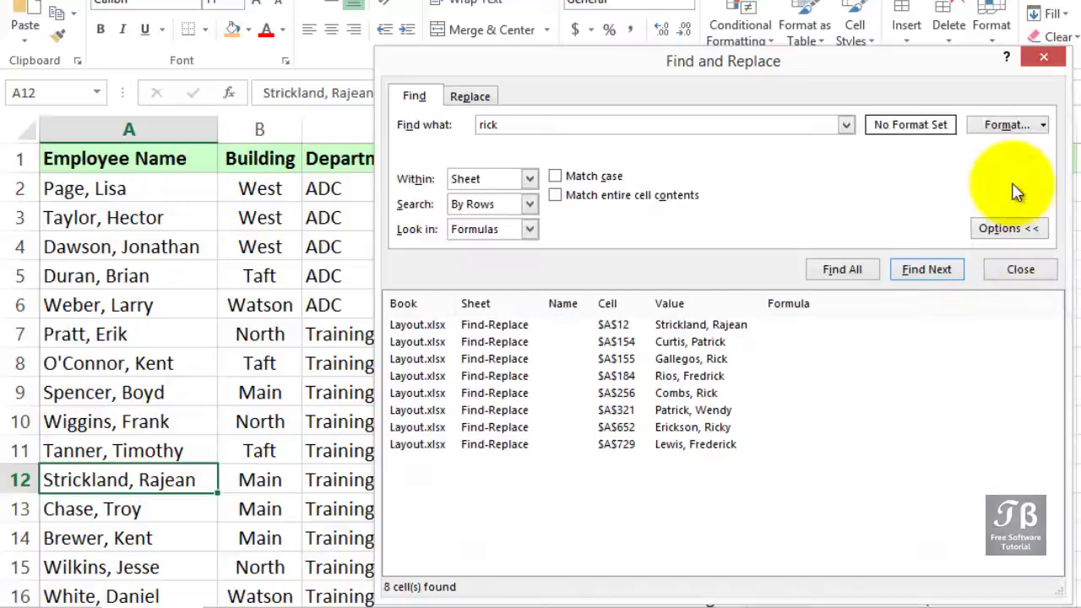
pyautogui.click(555, 181)
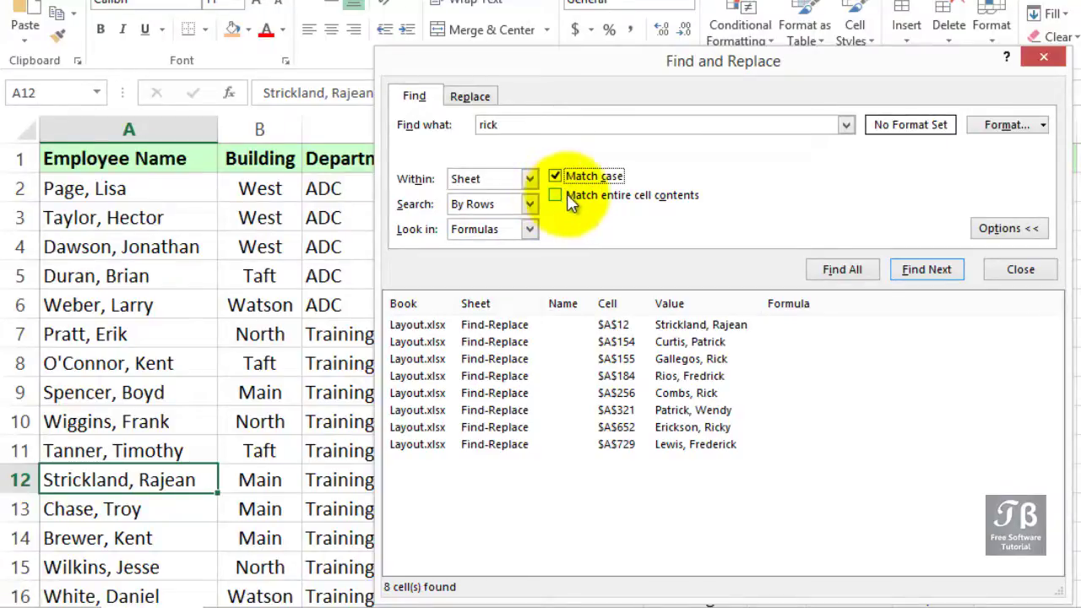
pyautogui.click(657, 206)
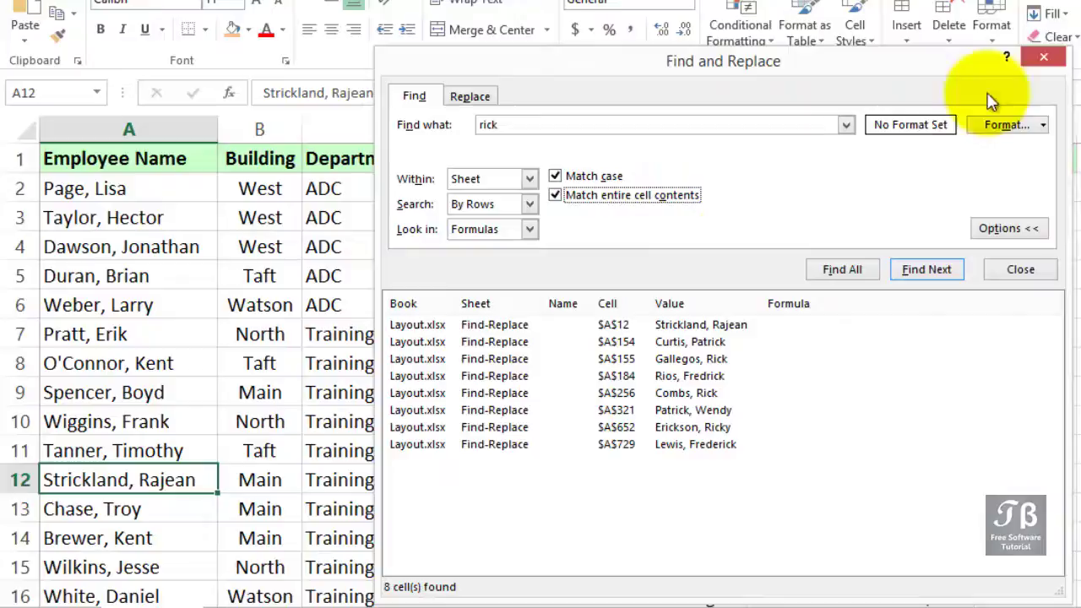
pyautogui.click(1045, 59)
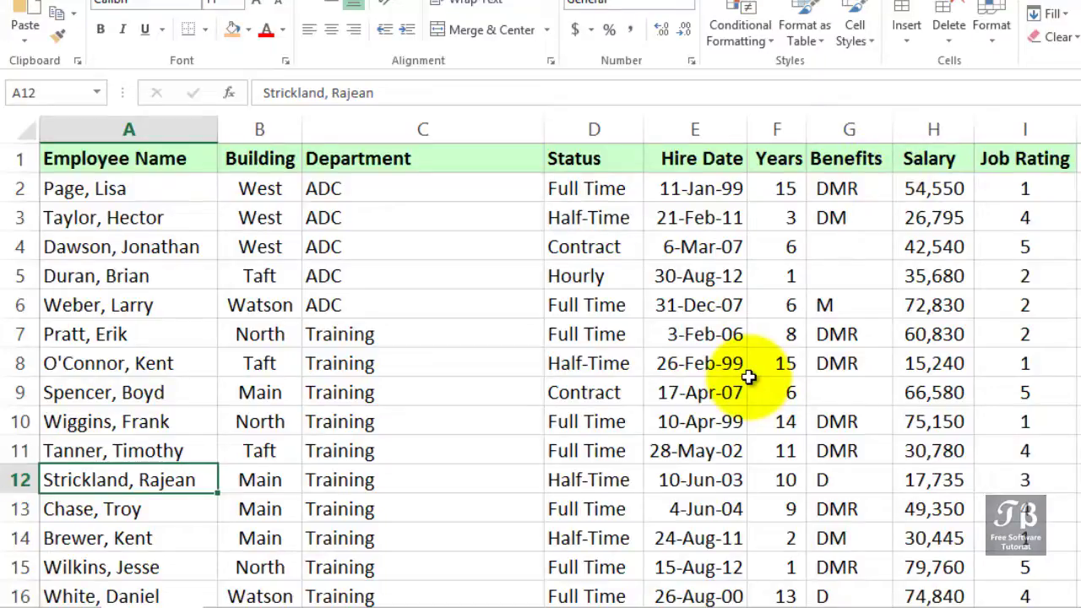
# Select the Status column D and bring up Find and Replace.
pyautogui.click(609, 129)
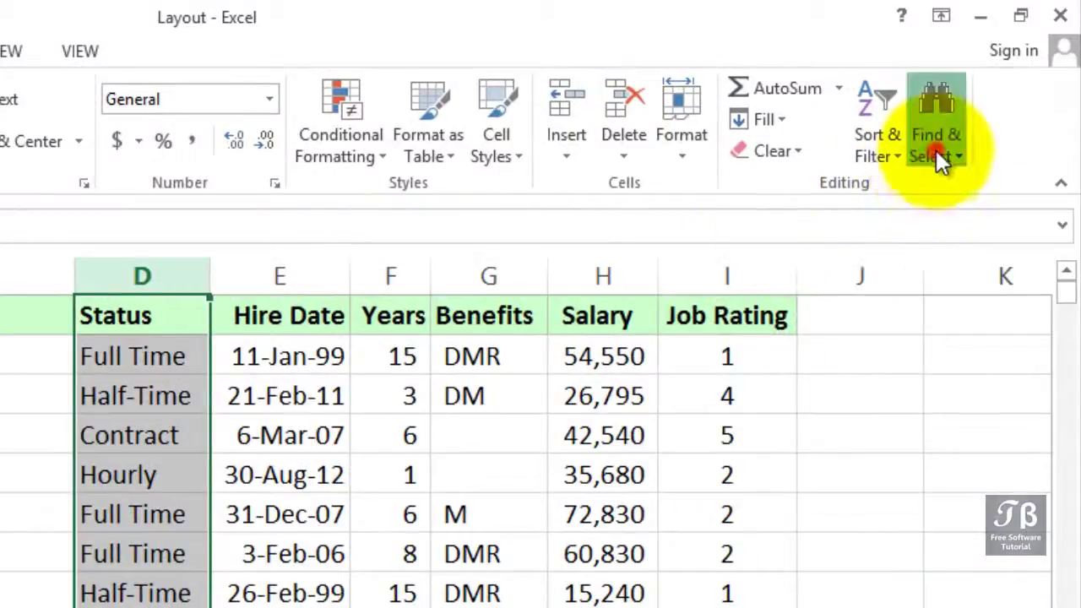
pyautogui.click(936, 152)
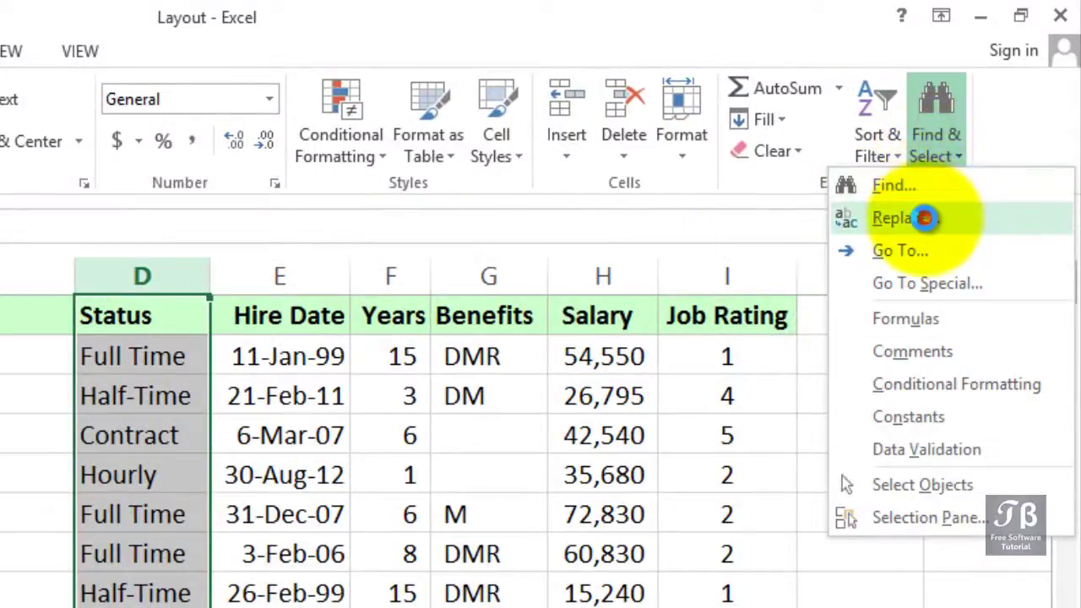
pyautogui.click(925, 218)
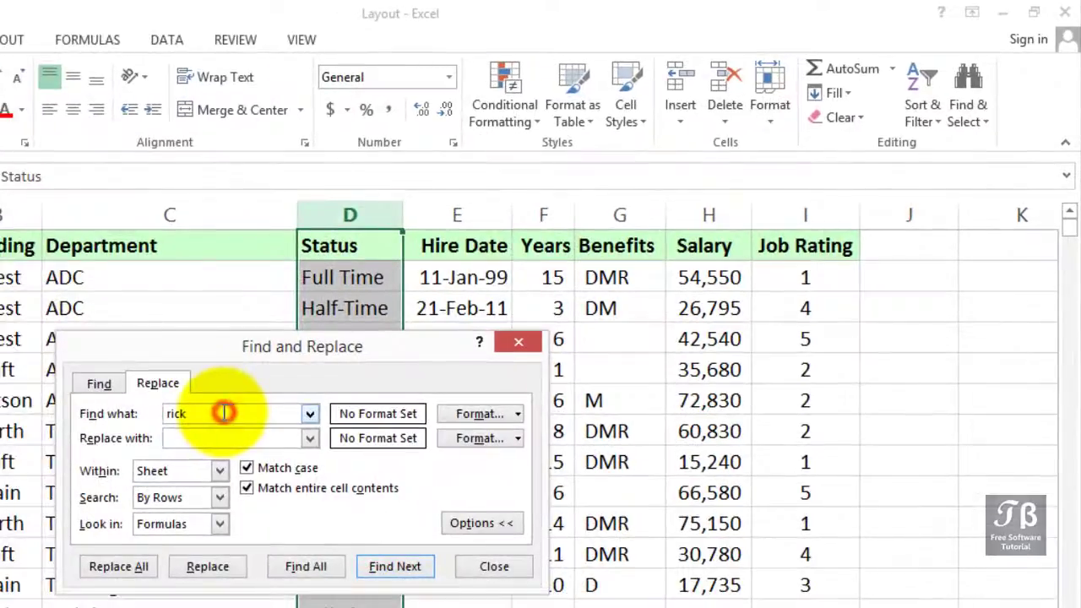
# Set Find what to 'Half' and Replace with to 'Part', unchecking Match entire cell contents.
pyautogui.doubleClick(224, 413)
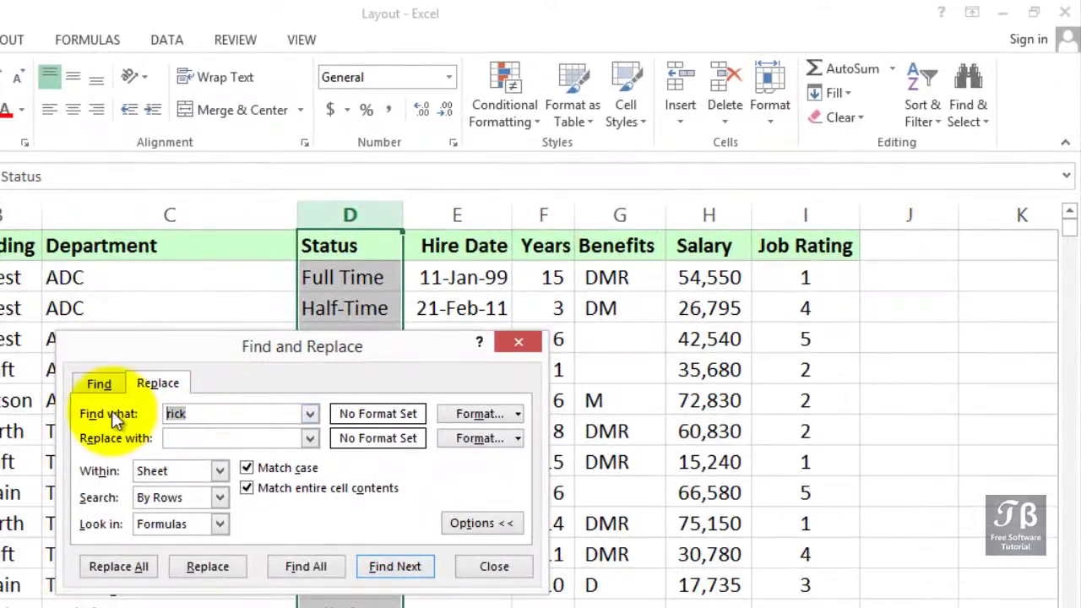
pyautogui.write('half')
pyautogui.press('Tab')
pyautogui.write('Part')
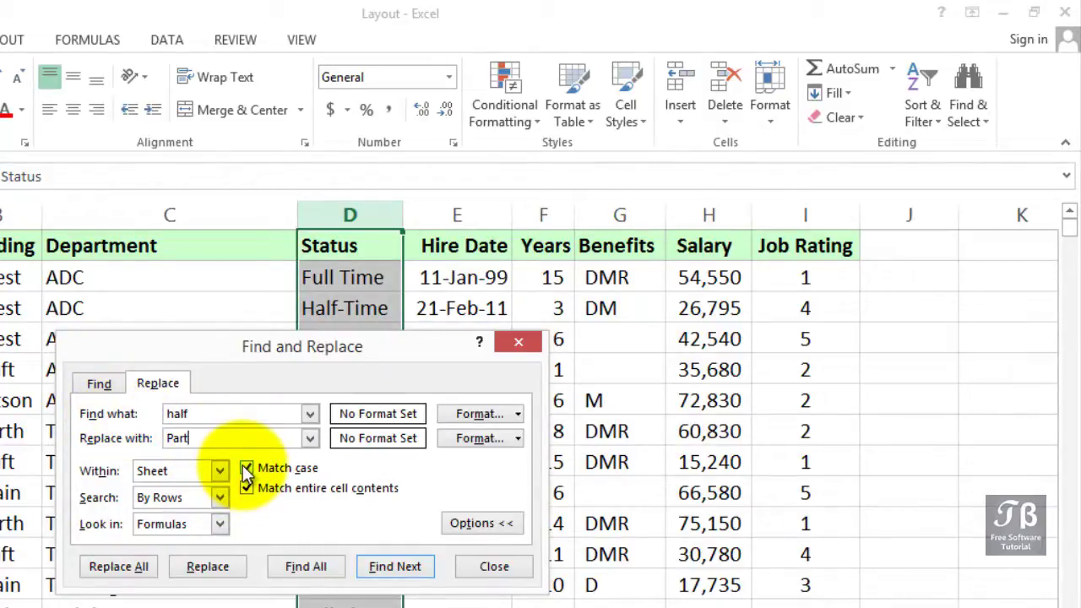
pyautogui.click(169, 414)
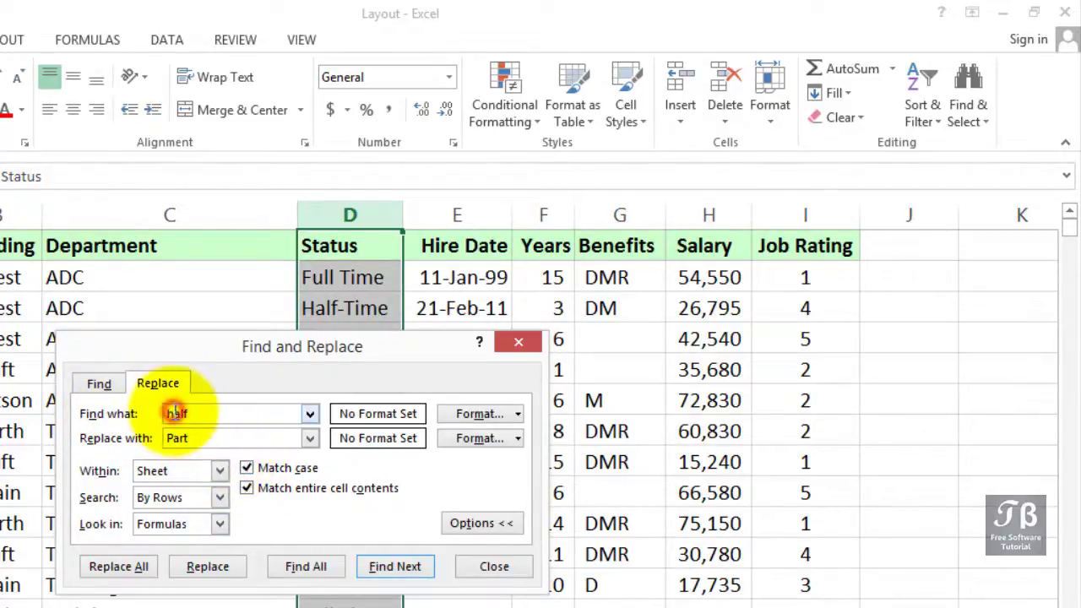
pyautogui.press('BackSpace')
pyautogui.write('H')
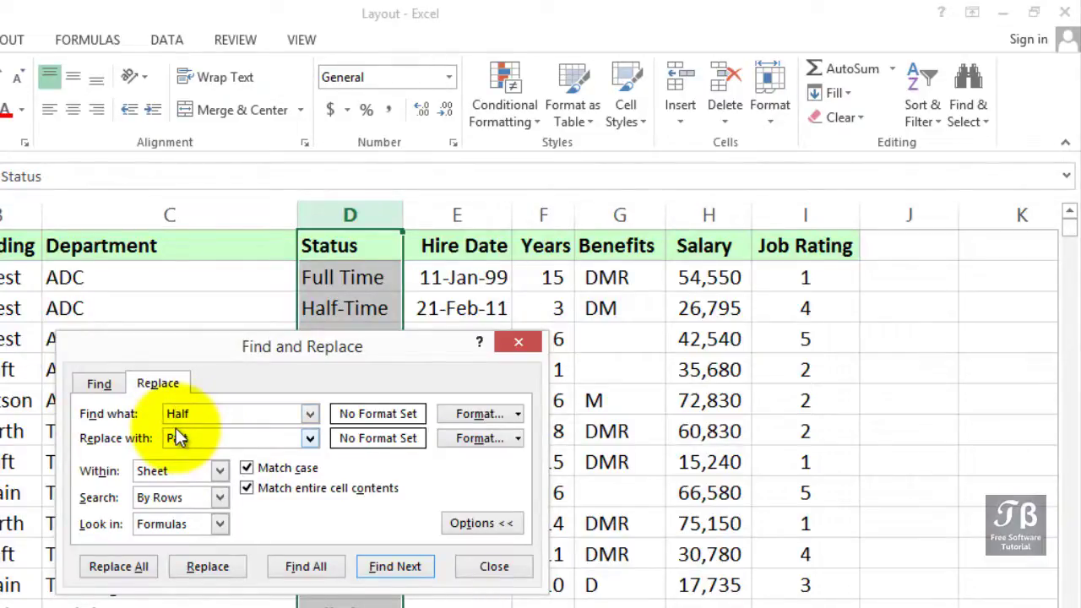
pyautogui.click(246, 489)
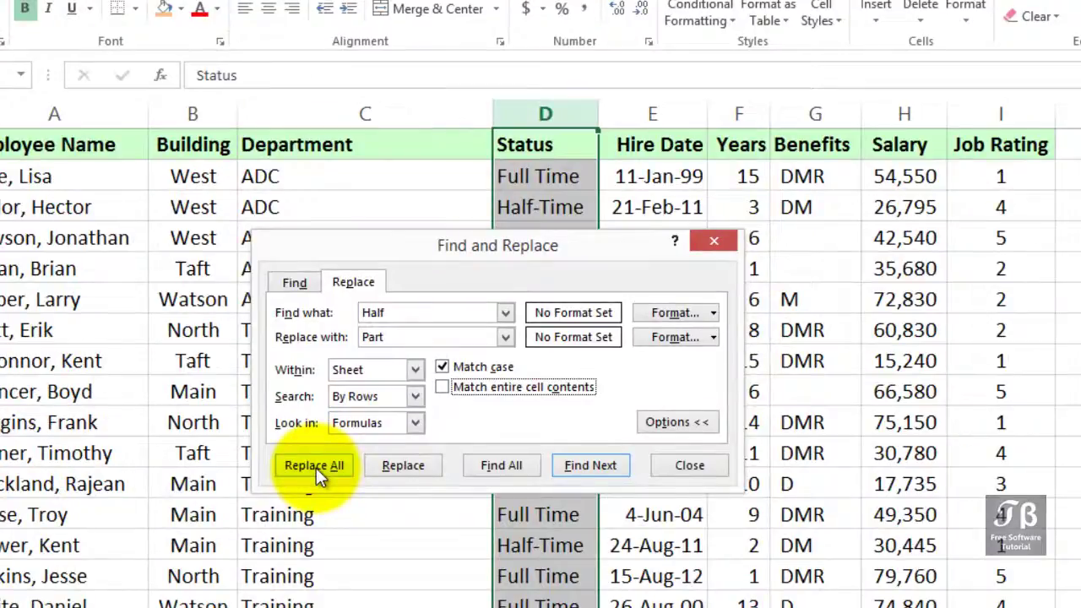
# Replace all 'Half' with 'Part' (96 replacements) and move the dialog aside.
pyautogui.click(314, 465)
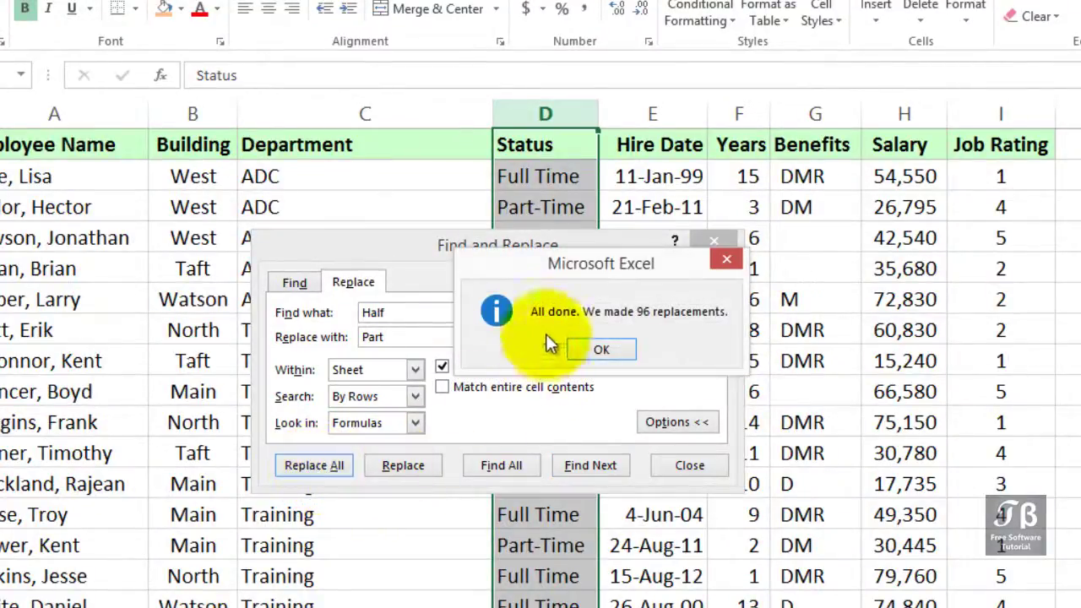
pyautogui.click(601, 350)
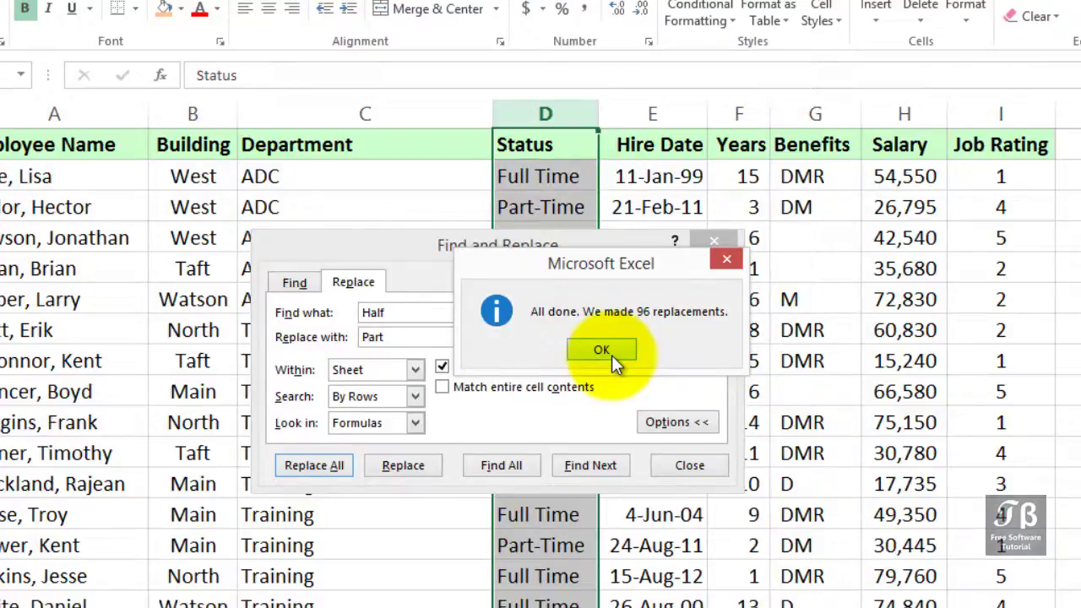
pyautogui.click(612, 355)
pyautogui.moveTo(544, 256); pyautogui.dragTo(913, 240)
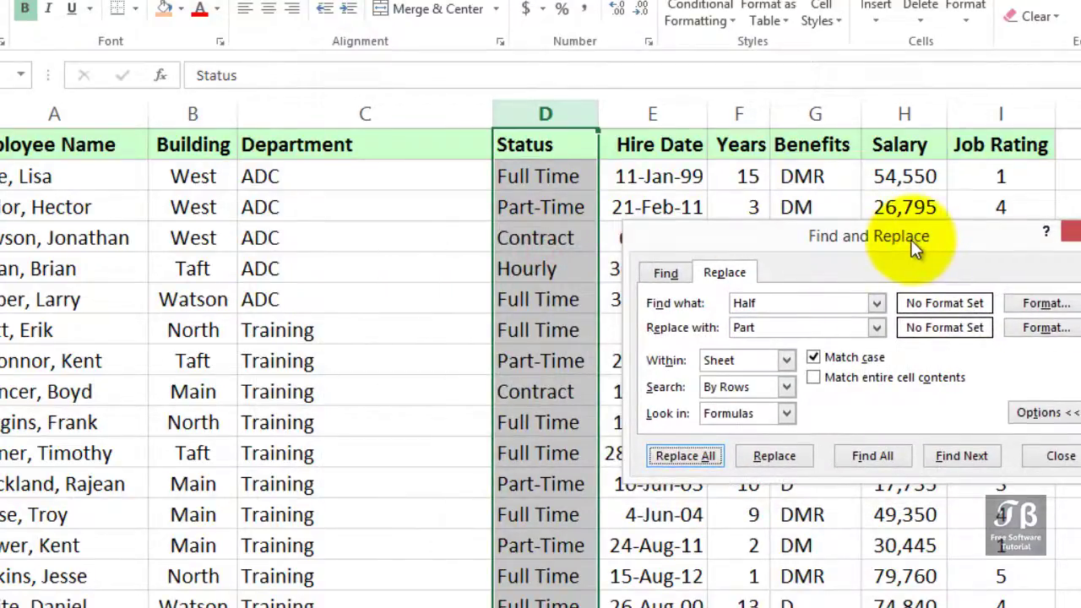
# Select the Building column, replace every 'Taft' with 'Harding' (63 replacements), and close the dialog.
pyautogui.click(187, 115)
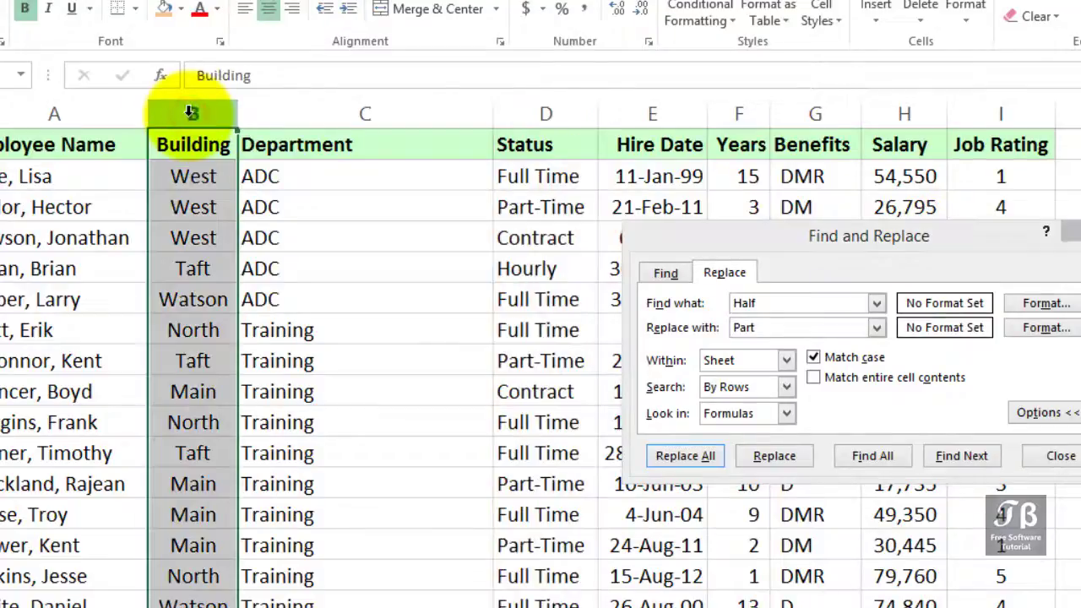
pyautogui.doubleClick(784, 303)
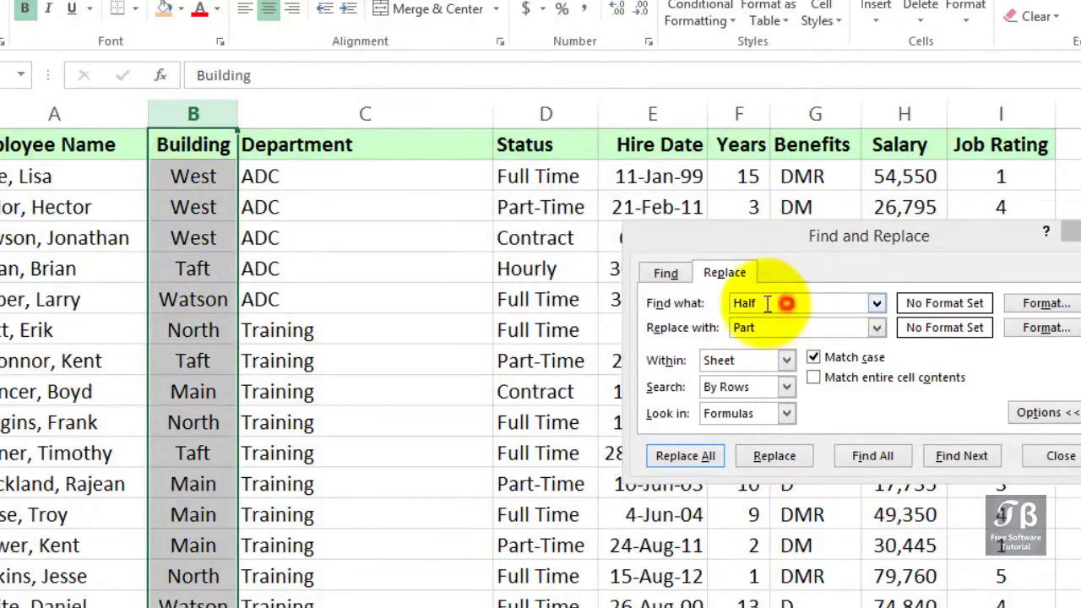
pyautogui.write('Taft')
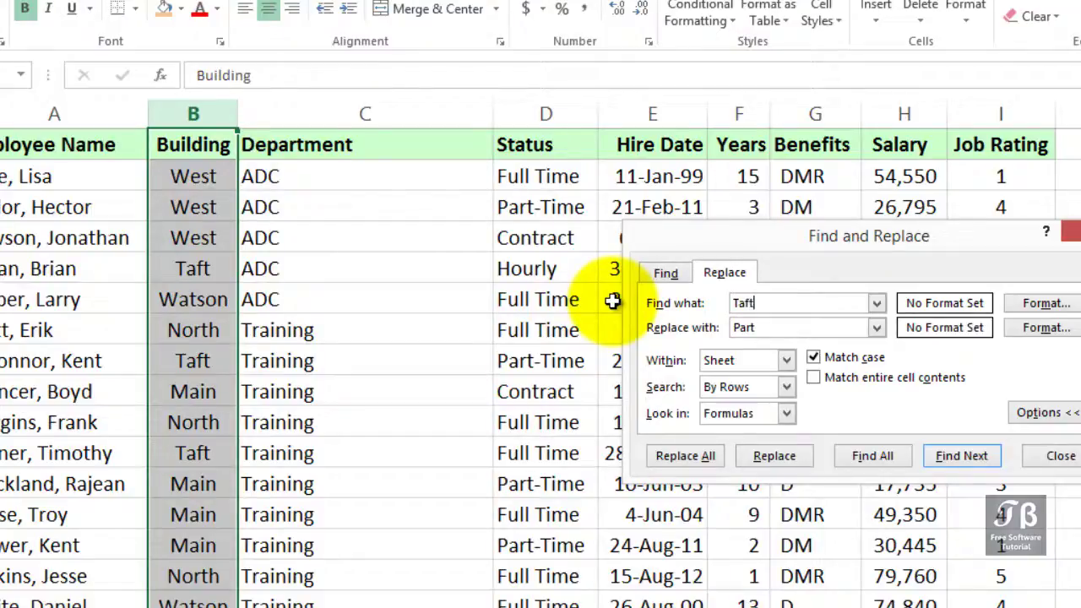
pyautogui.press('Tab')
pyautogui.write('Harding')
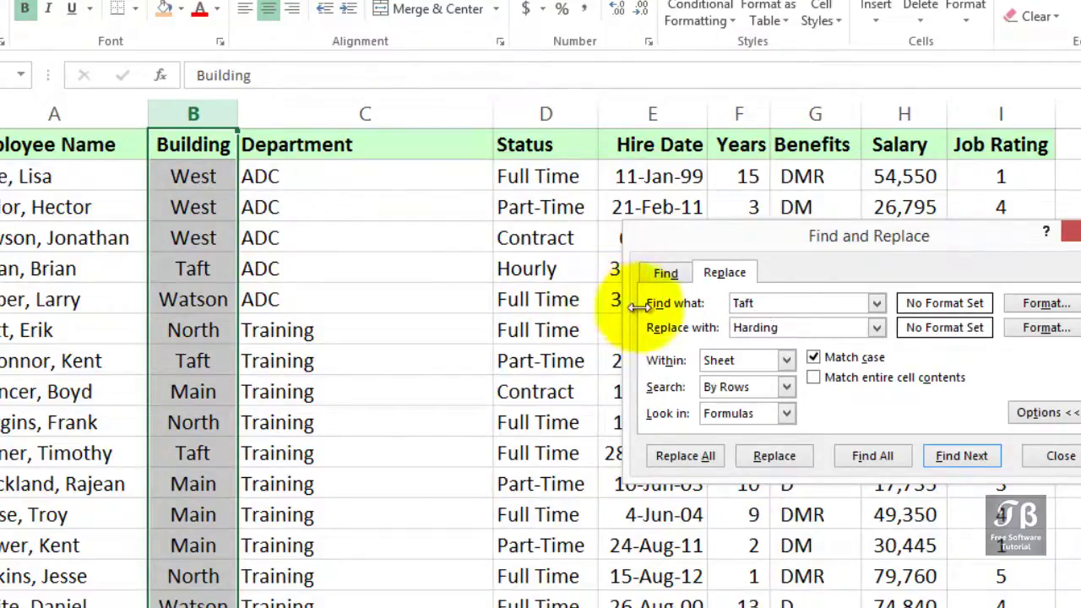
pyautogui.click(713, 463)
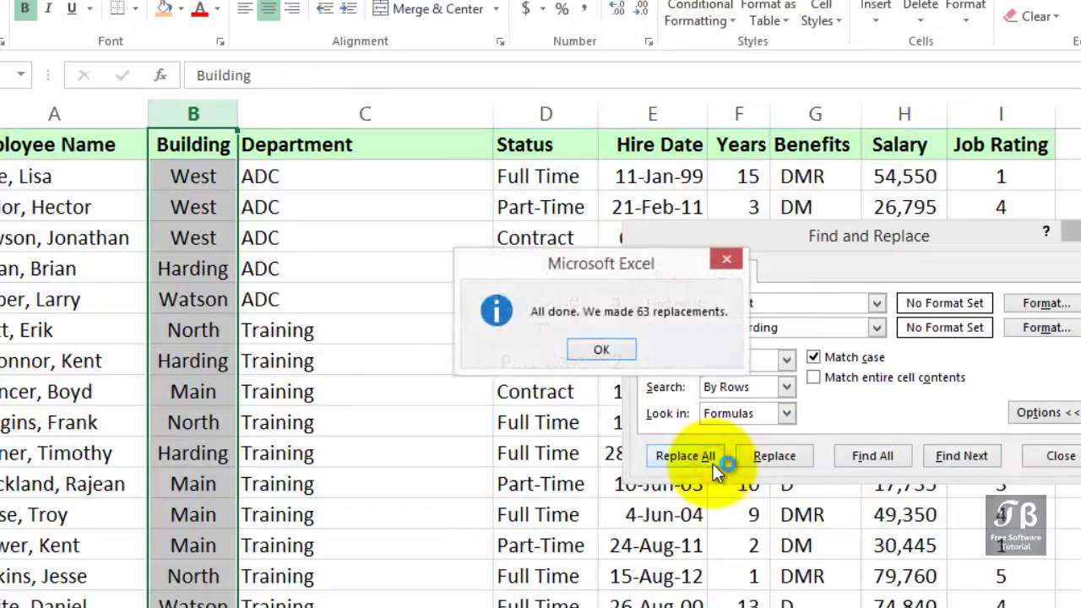
pyautogui.click(621, 358)
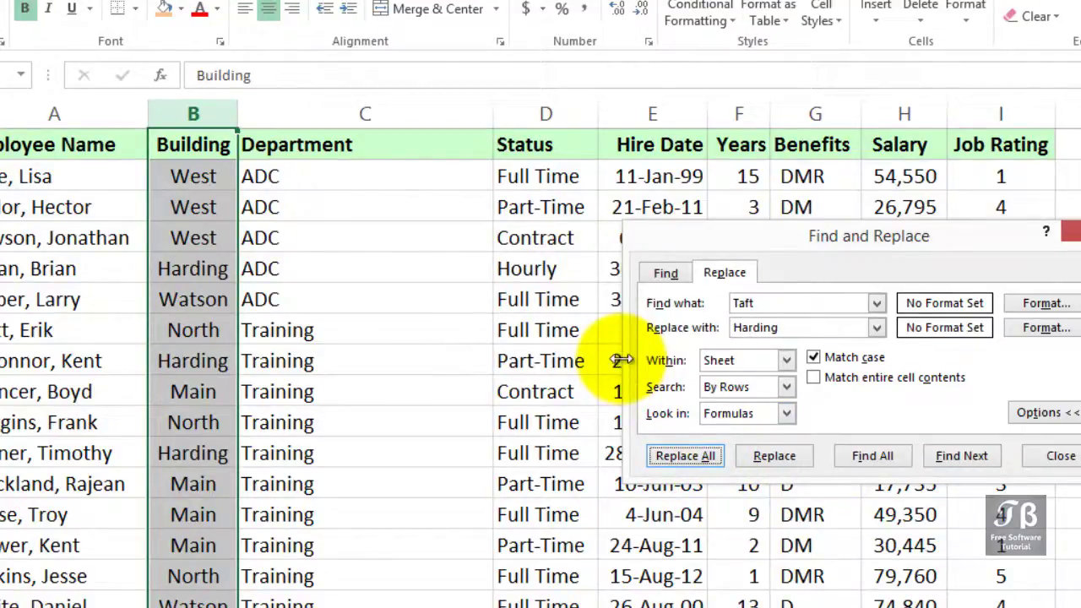
pyautogui.click(1074, 228)
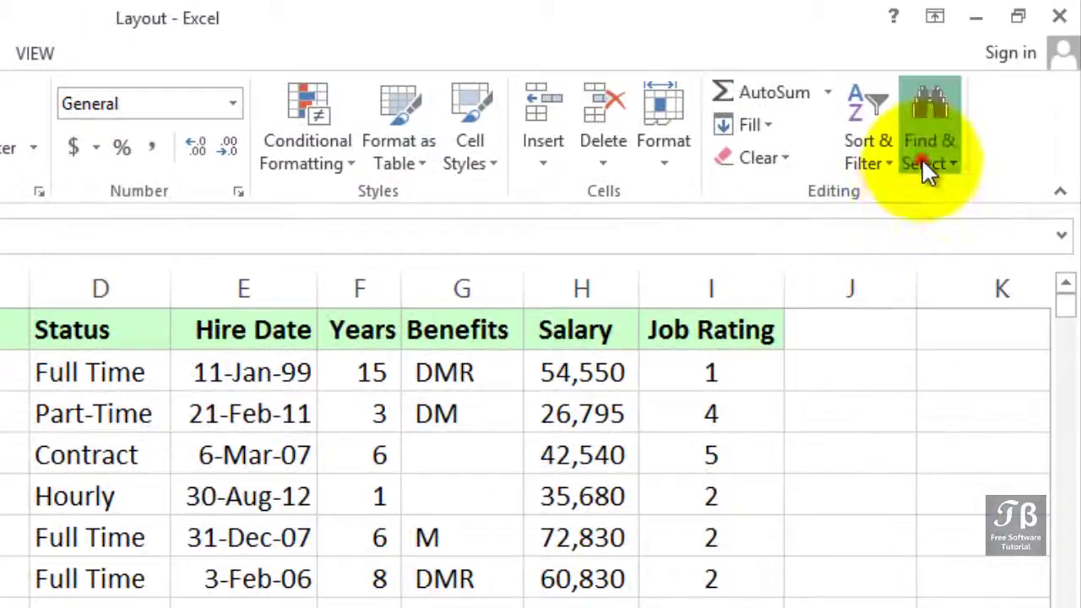
pyautogui.click(950, 140)
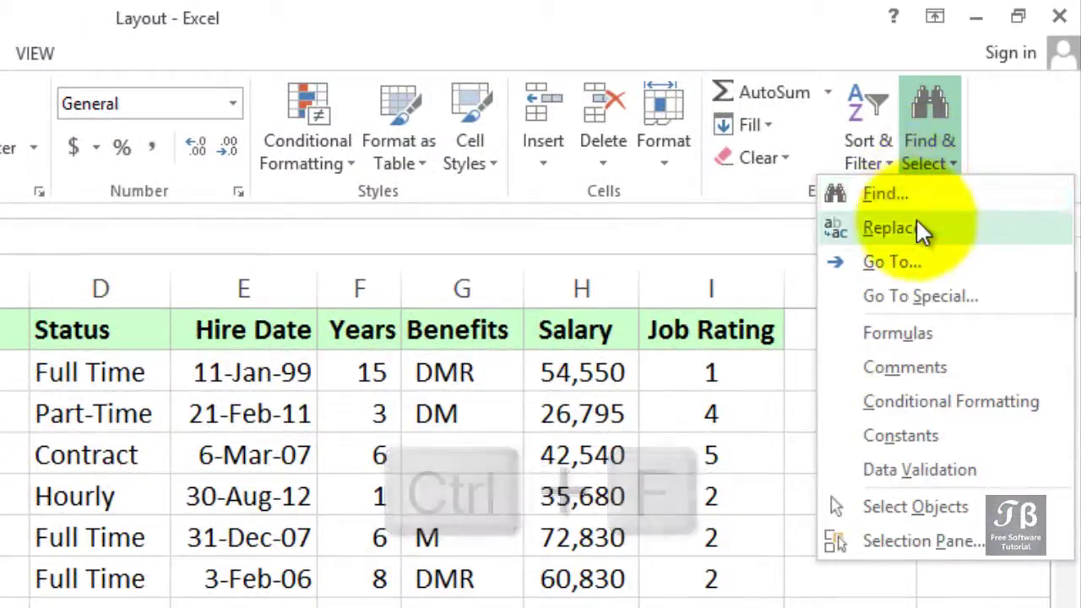